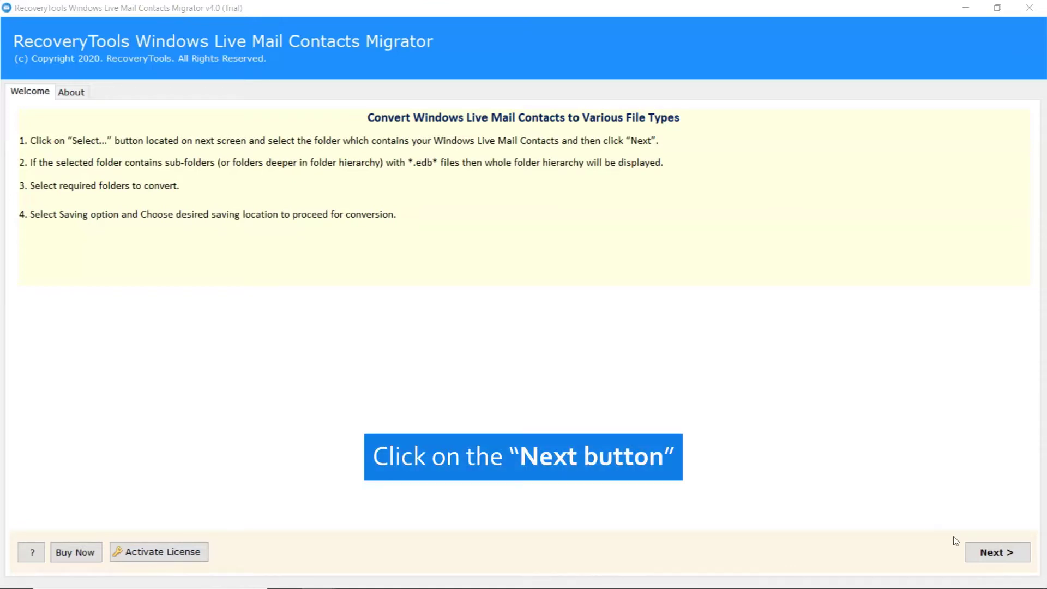
# - Advance to source selection and choose 'Let me select my Windows Live Mail Contacts mailbox data'
pyautogui.click(995, 553)
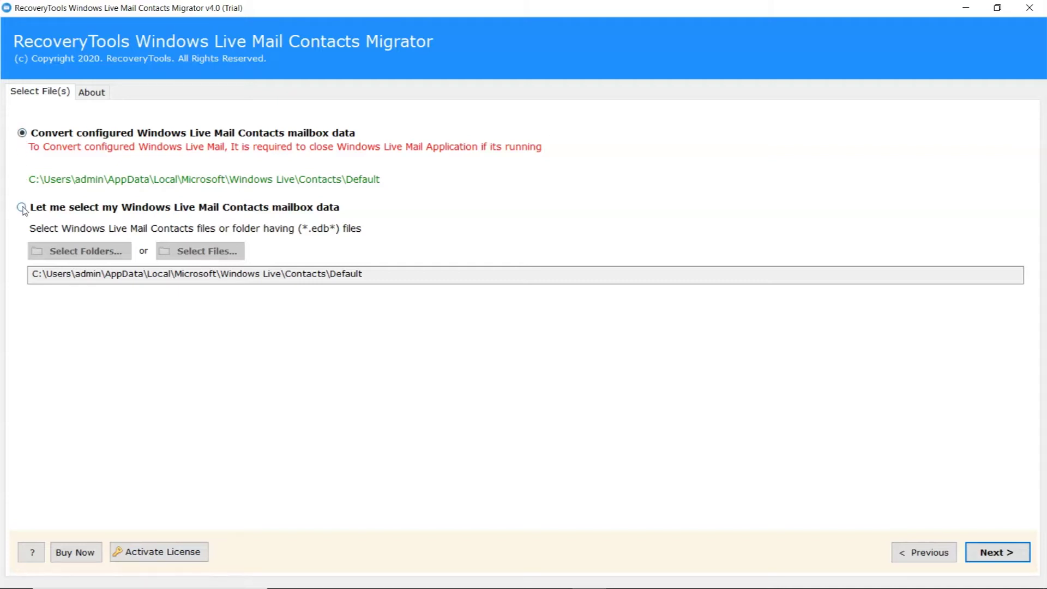
pyautogui.click(21, 207)
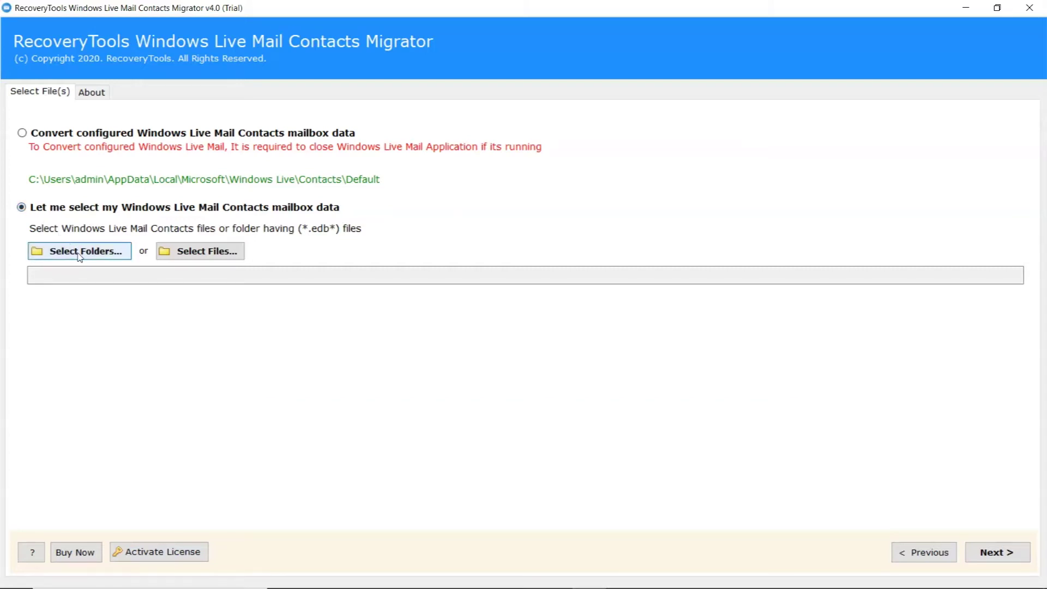
# - Choose the Contacts folder as the source folder
pyautogui.click(80, 252)
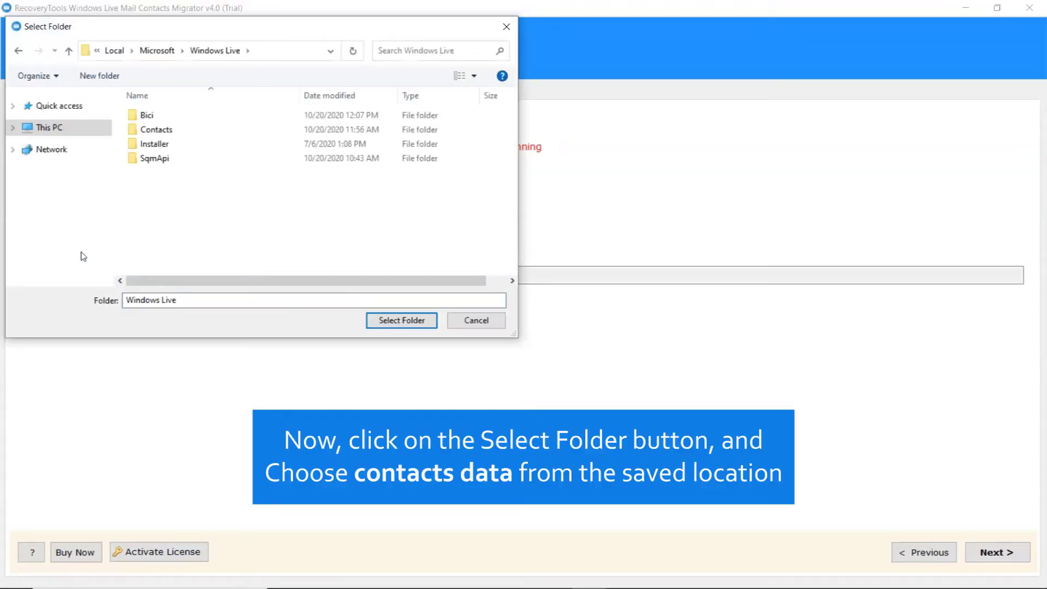
pyautogui.click(163, 131)
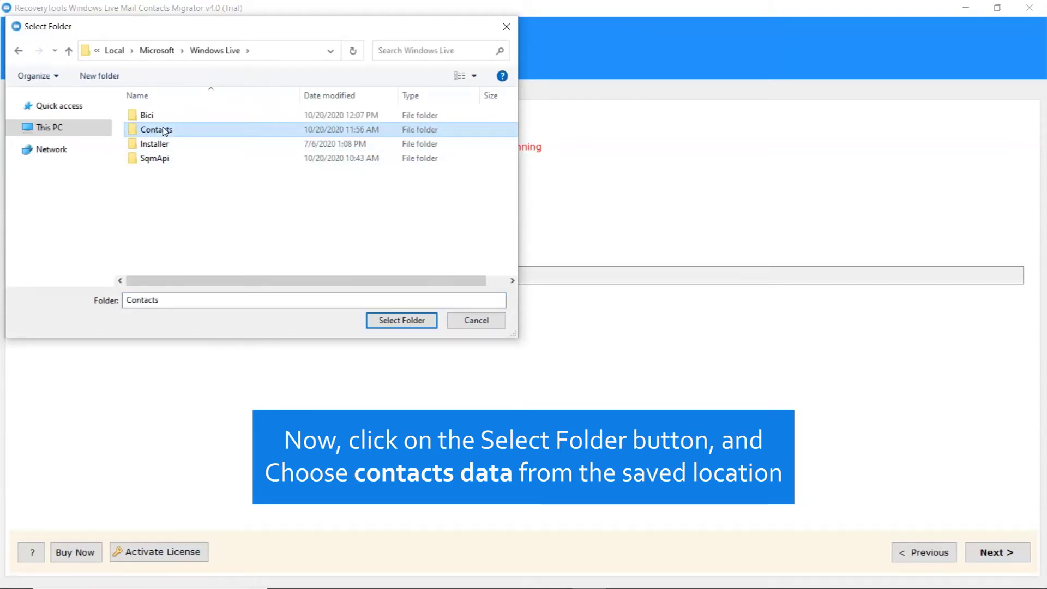
pyautogui.click(399, 327)
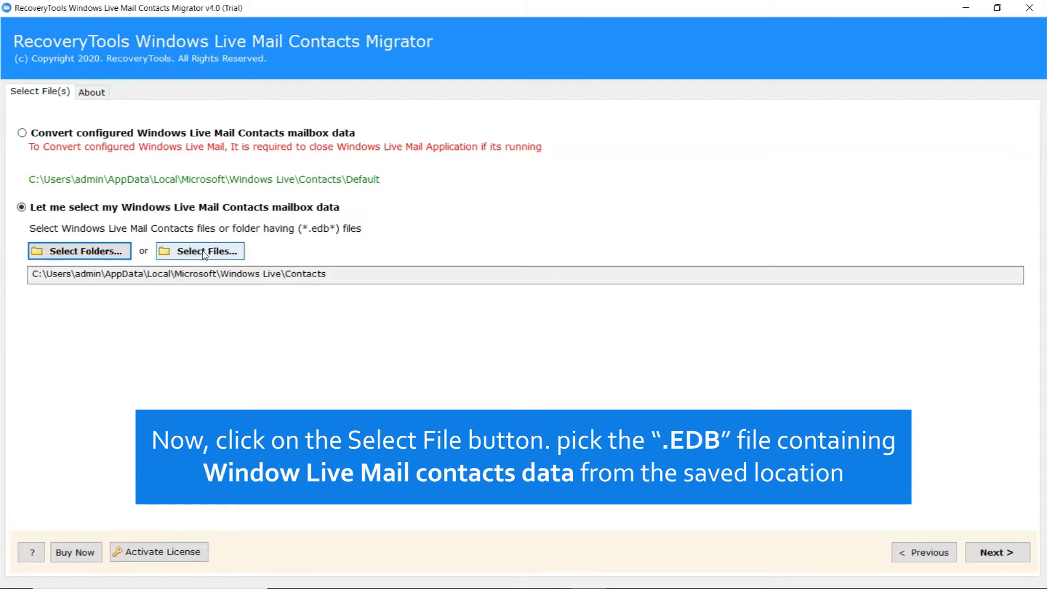
# - Load Contact.edb from Default > 15.5 > Contacts as the source file
pyautogui.click(204, 254)
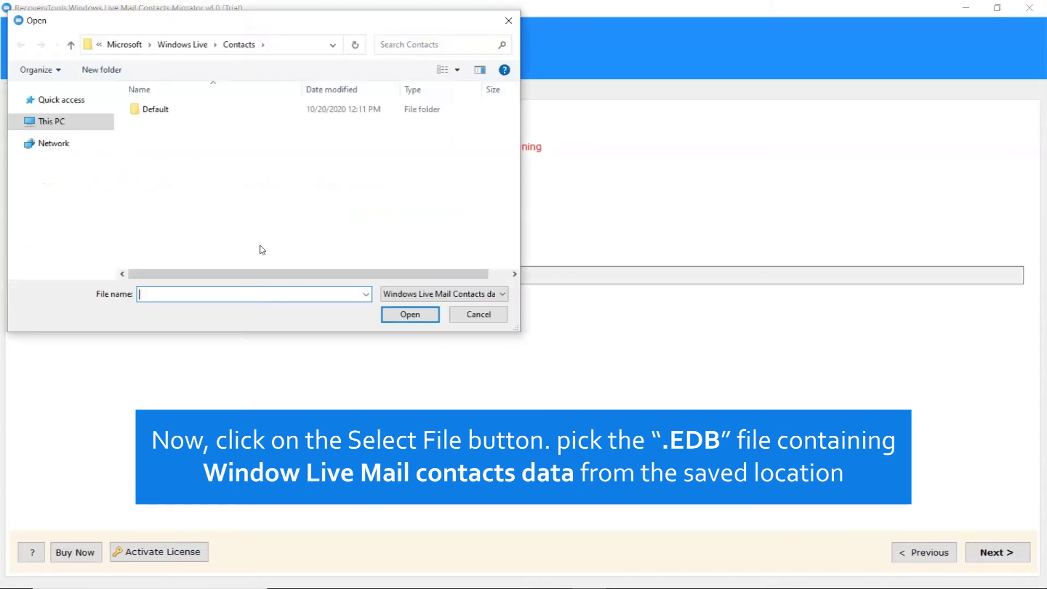
pyautogui.doubleClick(159, 111)
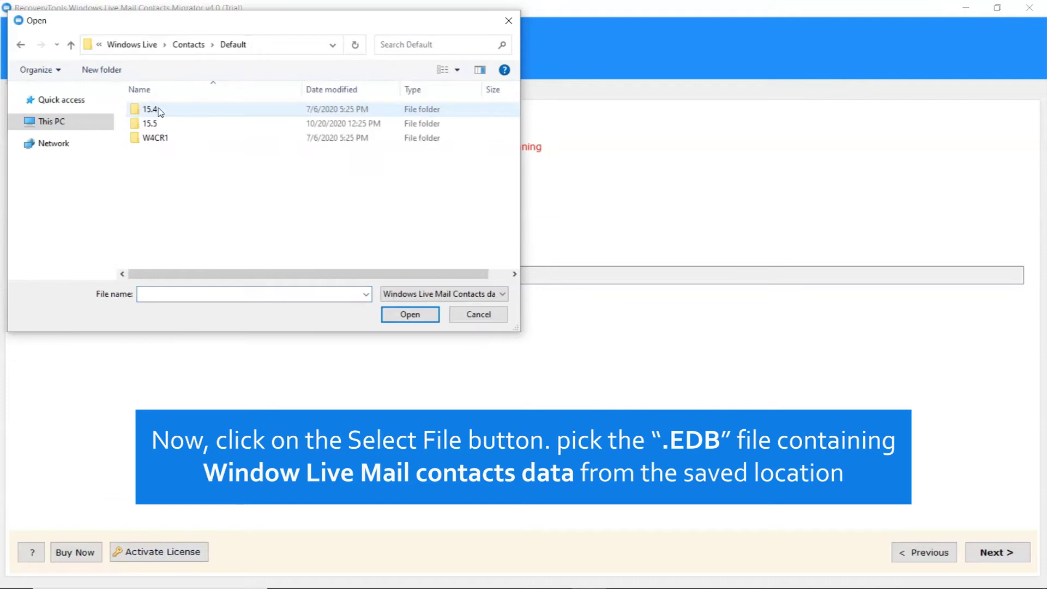
pyautogui.doubleClick(164, 127)
pyautogui.click(163, 110)
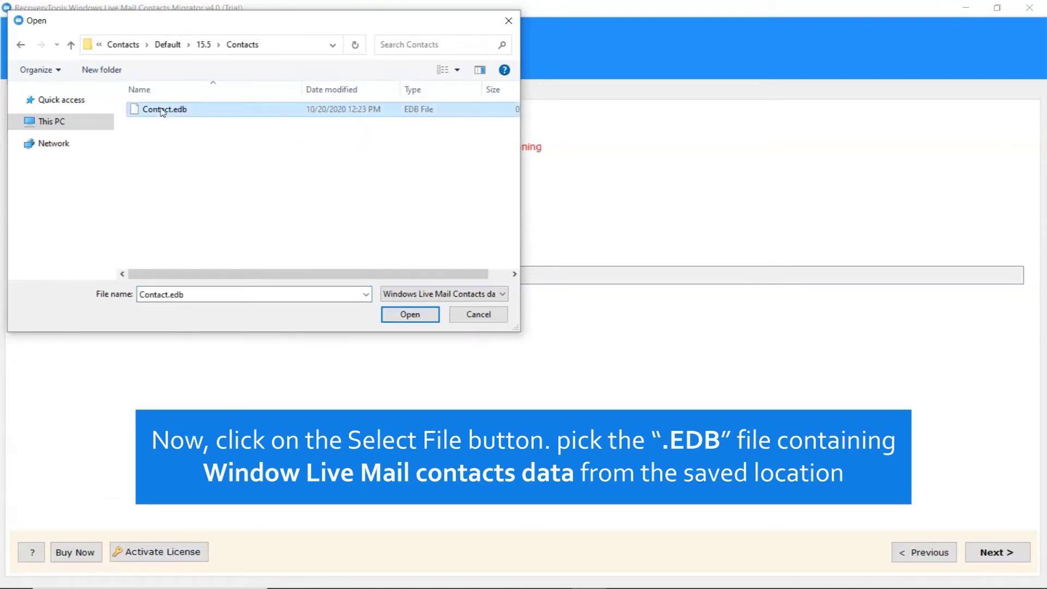
pyautogui.click(431, 315)
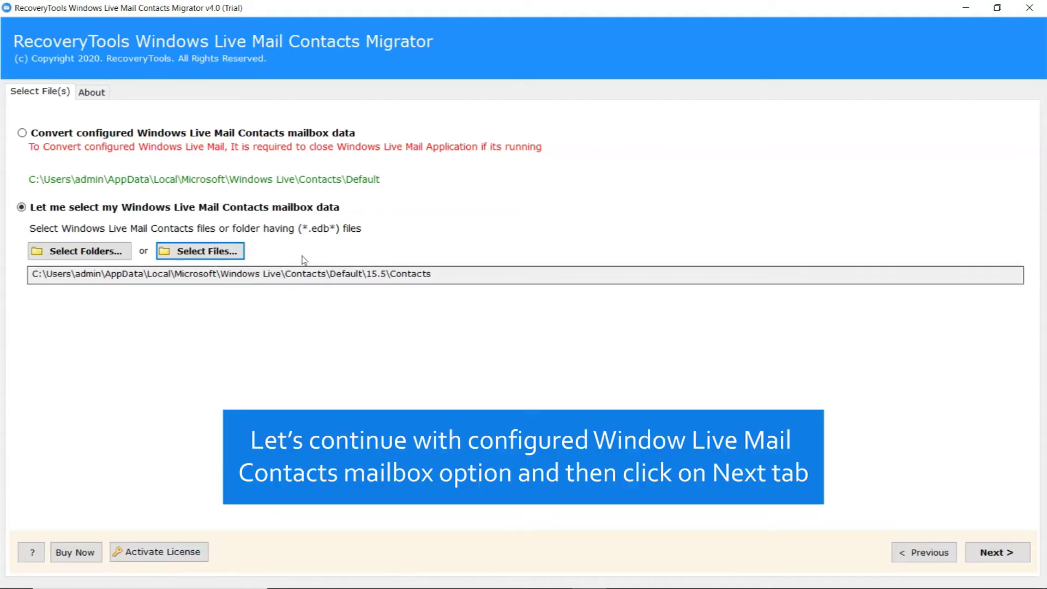
# - Switch to 'Convert configured Windows Live Mail Contacts mailbox data' and list all contact folders, checked
pyautogui.click(22, 133)
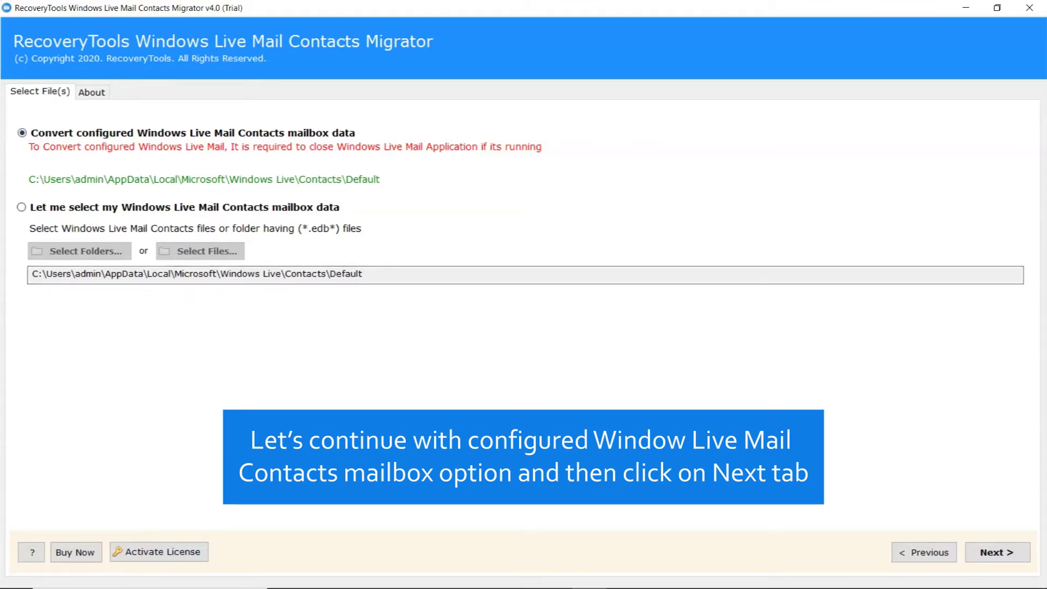
pyautogui.click(997, 553)
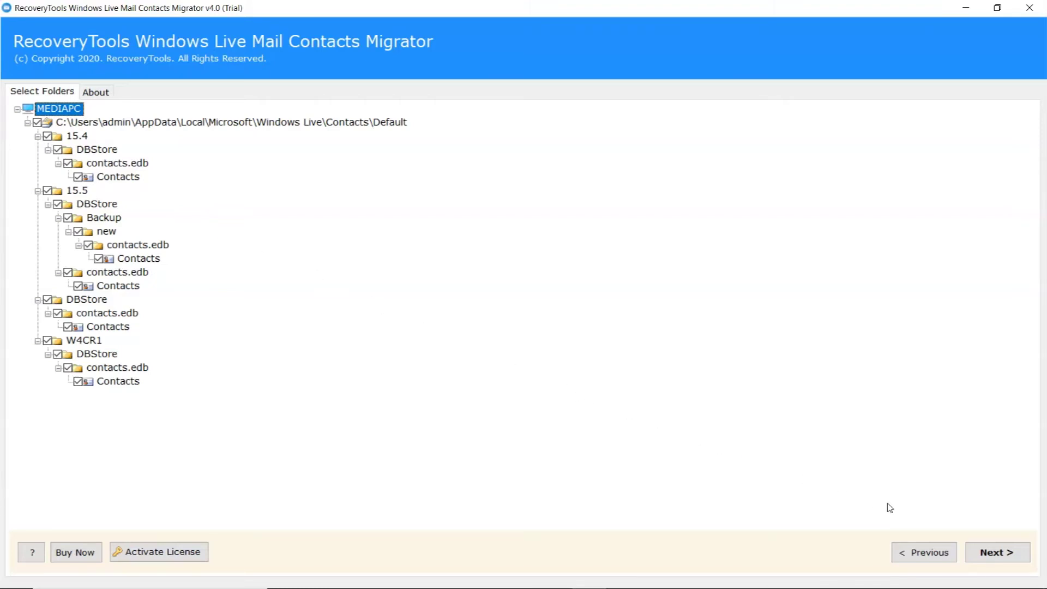
# - Keep vCard as the saving option and set its format to Gmail Contacts
pyautogui.click(1018, 555)
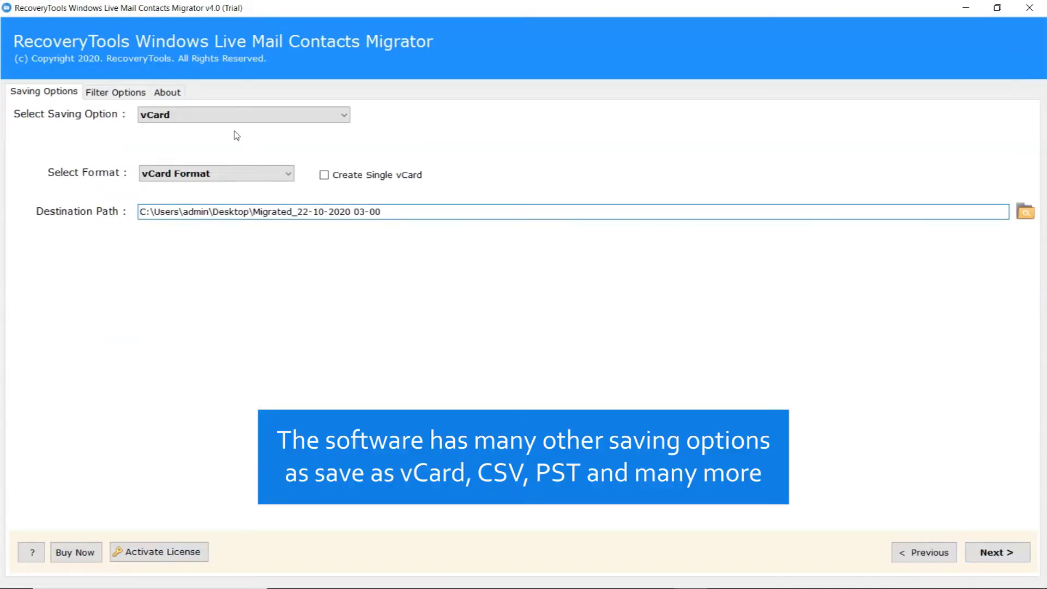
pyautogui.click(204, 119)
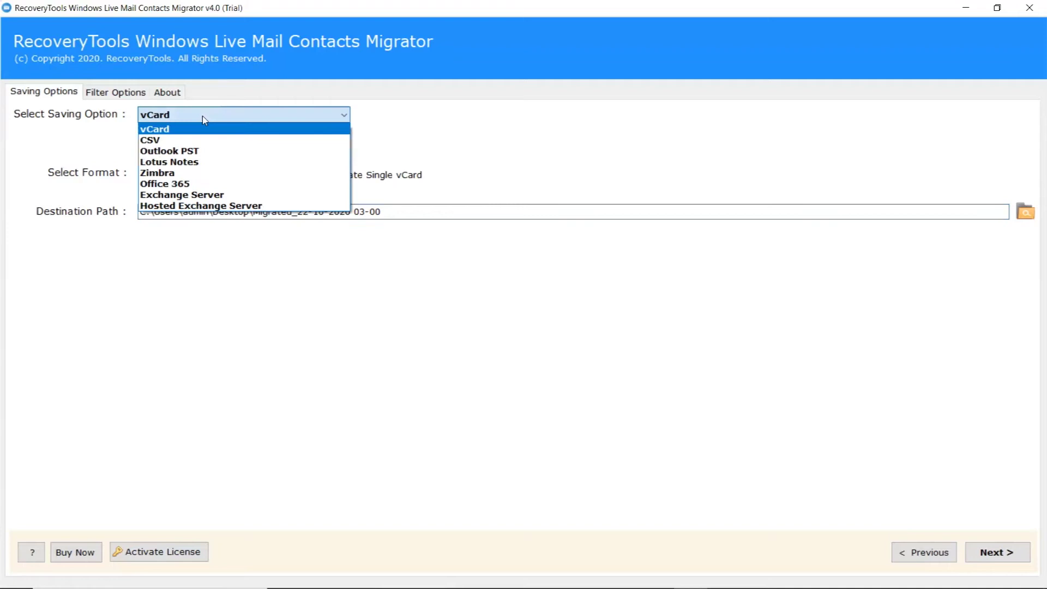
pyautogui.click(205, 131)
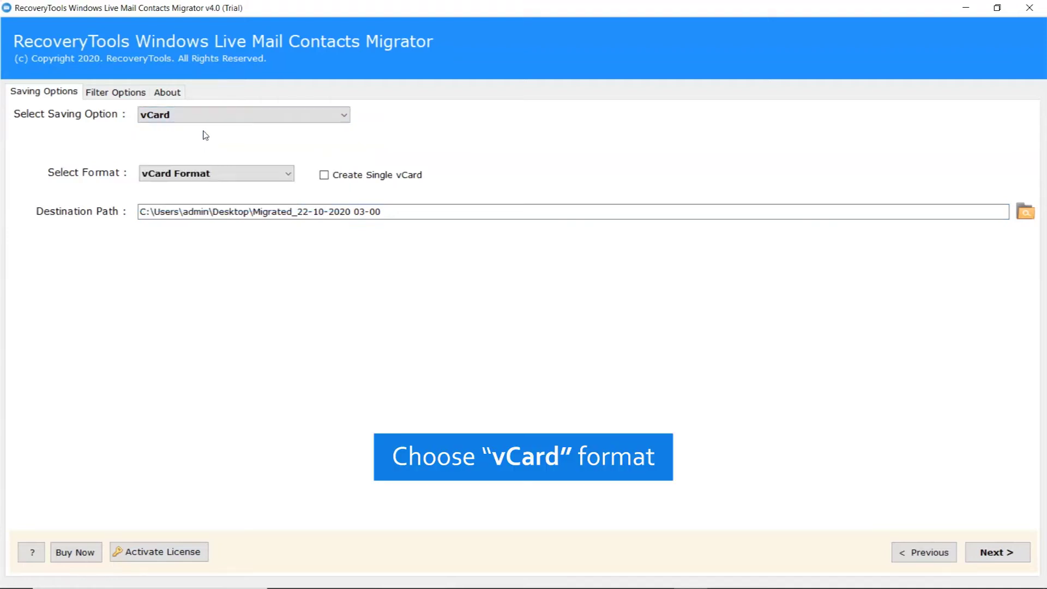
pyautogui.click(234, 174)
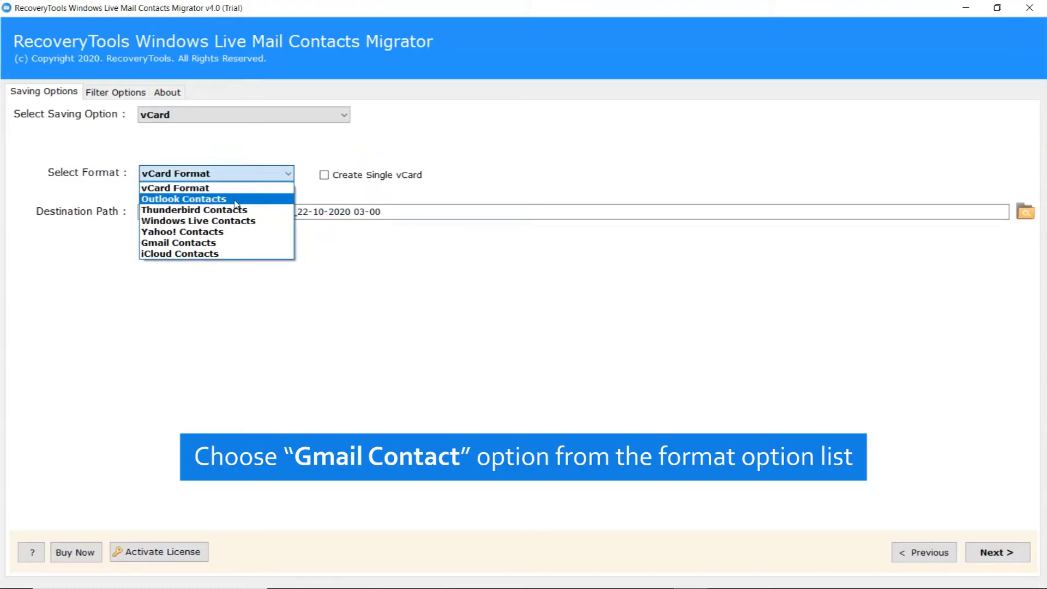
pyautogui.click(237, 246)
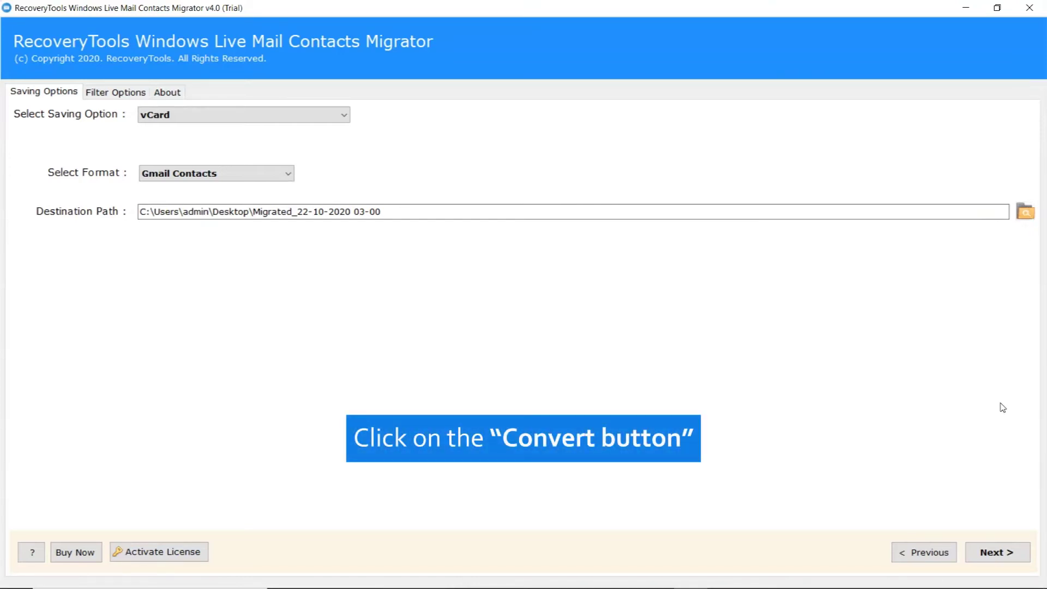
# - Run the vCard conversion and dismiss the completion and trial-limit messages
pyautogui.click(984, 555)
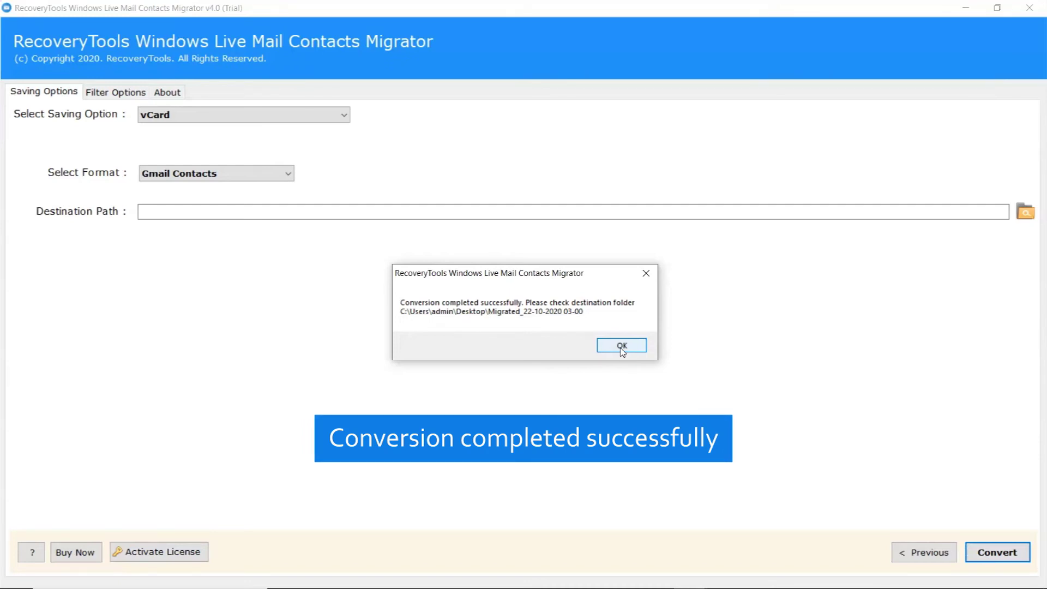
pyautogui.click(622, 346)
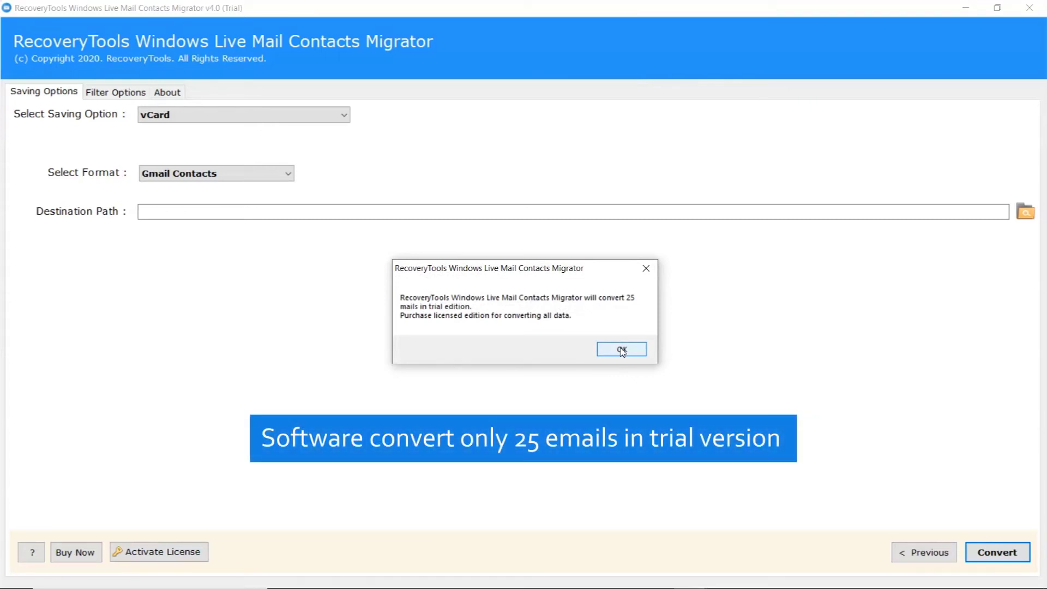
pyautogui.click(621, 350)
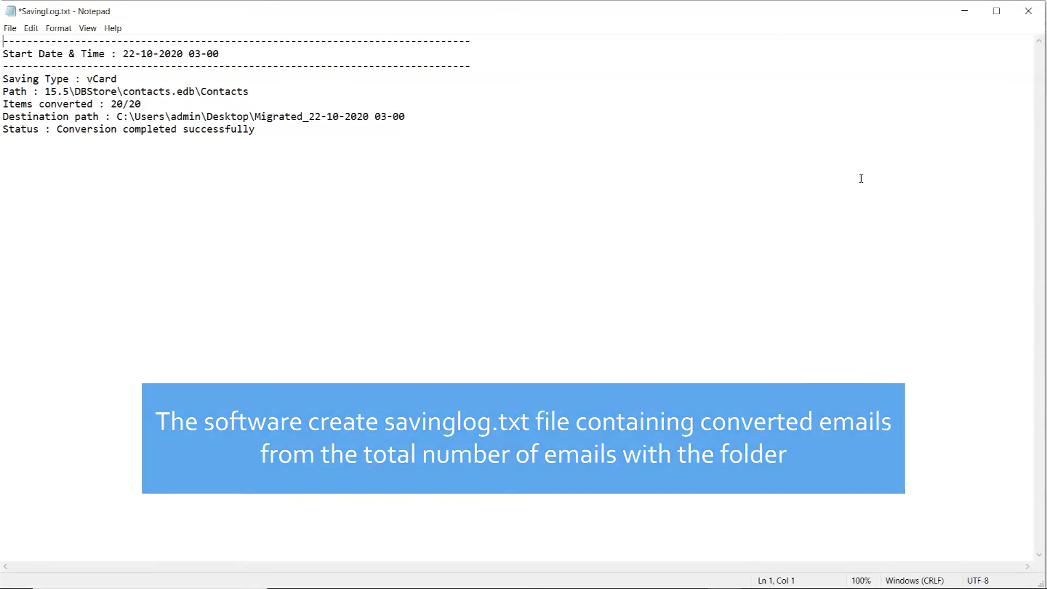
# - Minimize Notepad and browse 15.5 > DBStore > contacts.edb > Contacts to find AllContacts.vcf
pyautogui.click(965, 12)
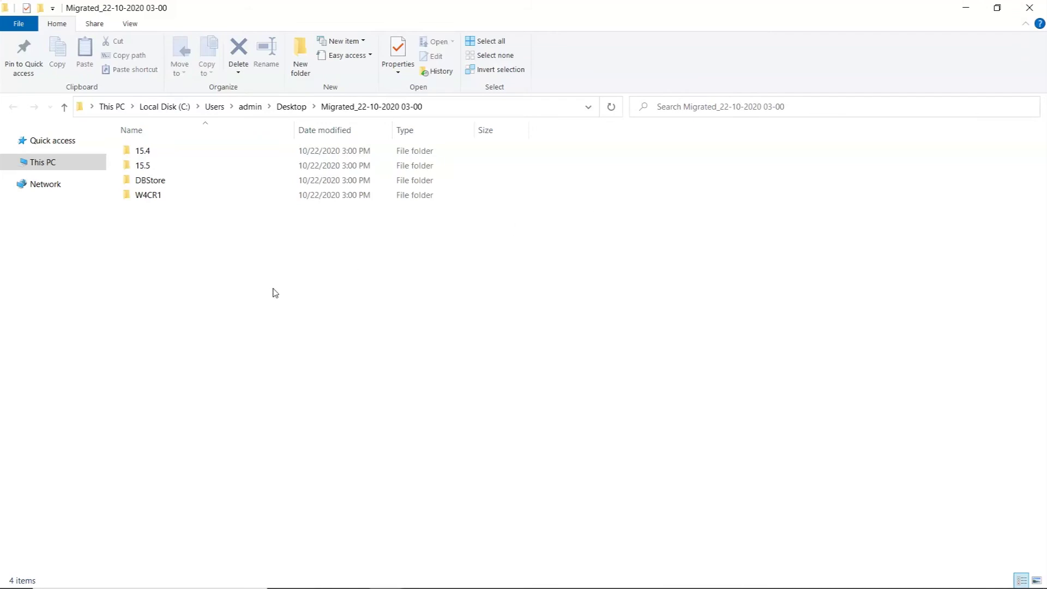
pyautogui.doubleClick(147, 165)
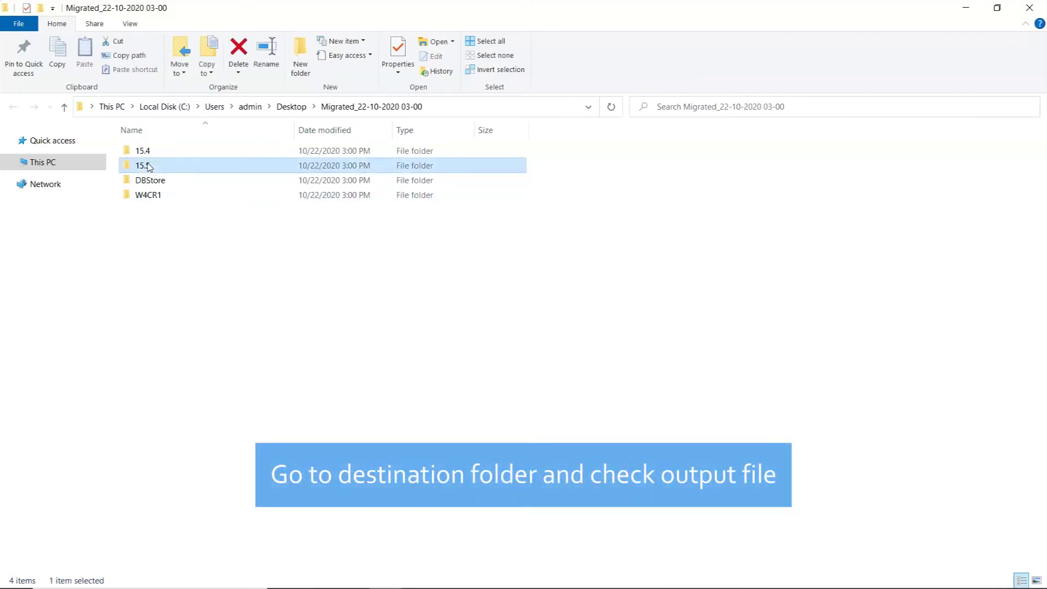
pyautogui.doubleClick(146, 152)
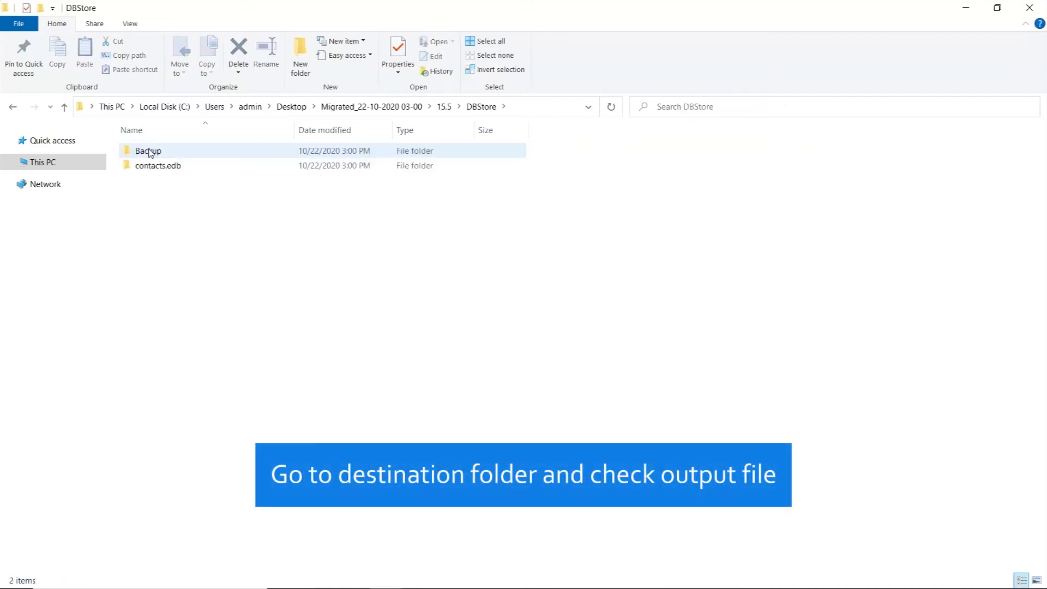
pyautogui.click(157, 169)
pyautogui.doubleClick(156, 167)
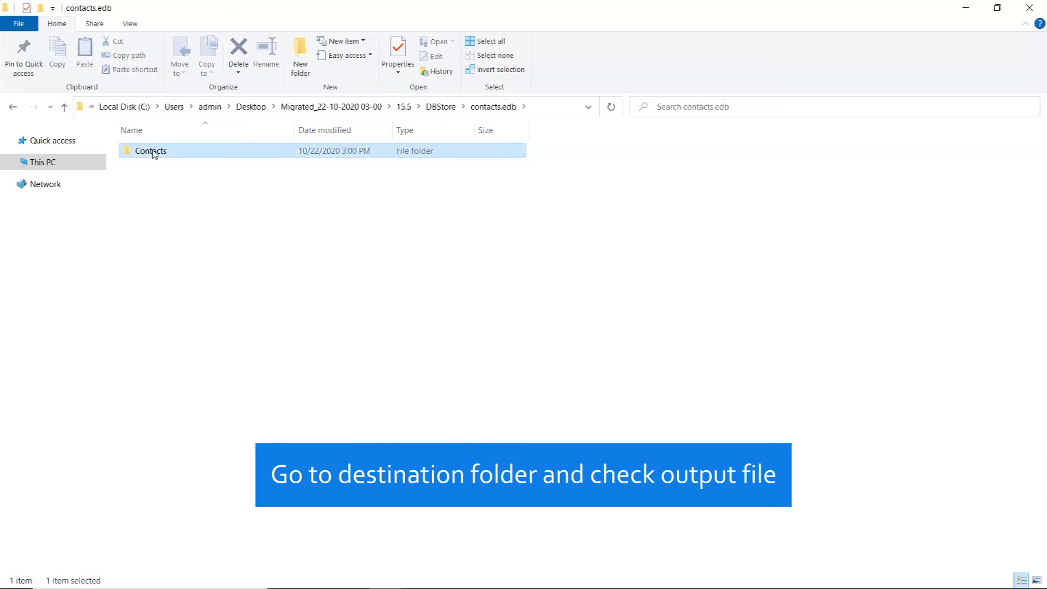
pyautogui.doubleClick(151, 152)
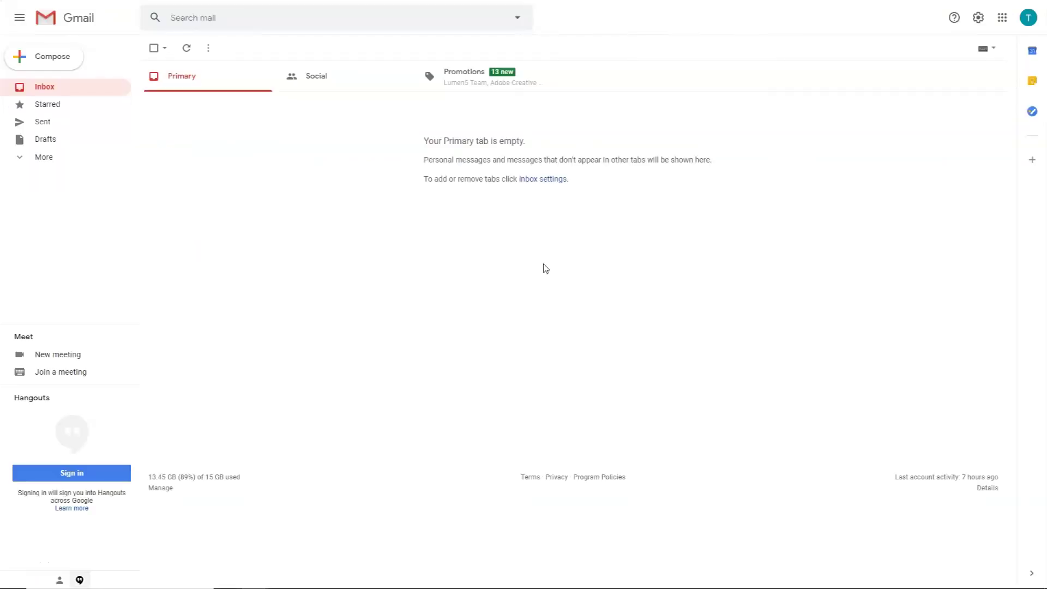
# - Open Google Contacts from Gmail's Google apps grid
pyautogui.click(1002, 17)
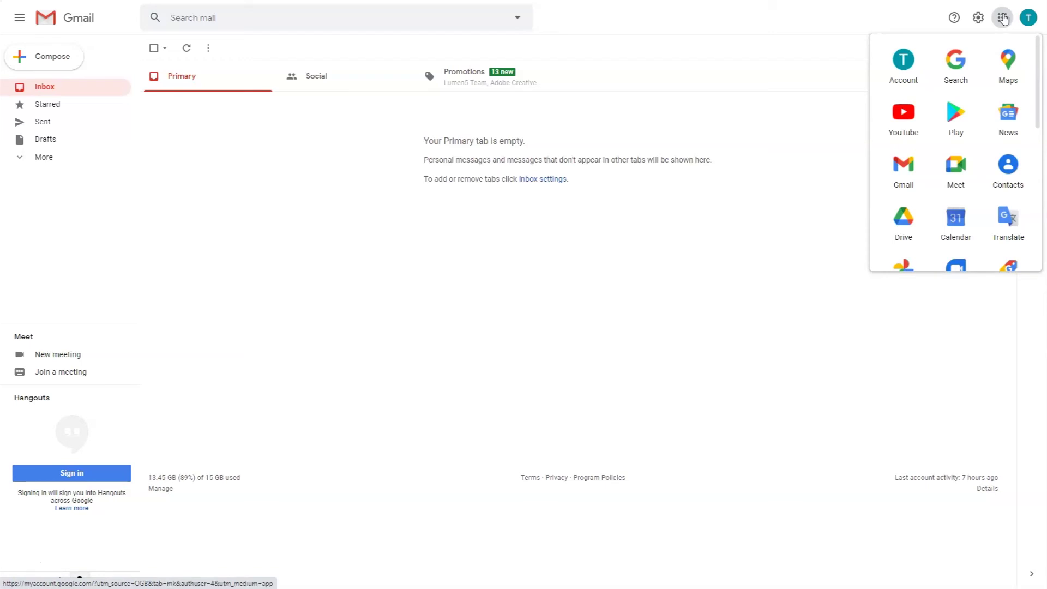
pyautogui.click(1008, 165)
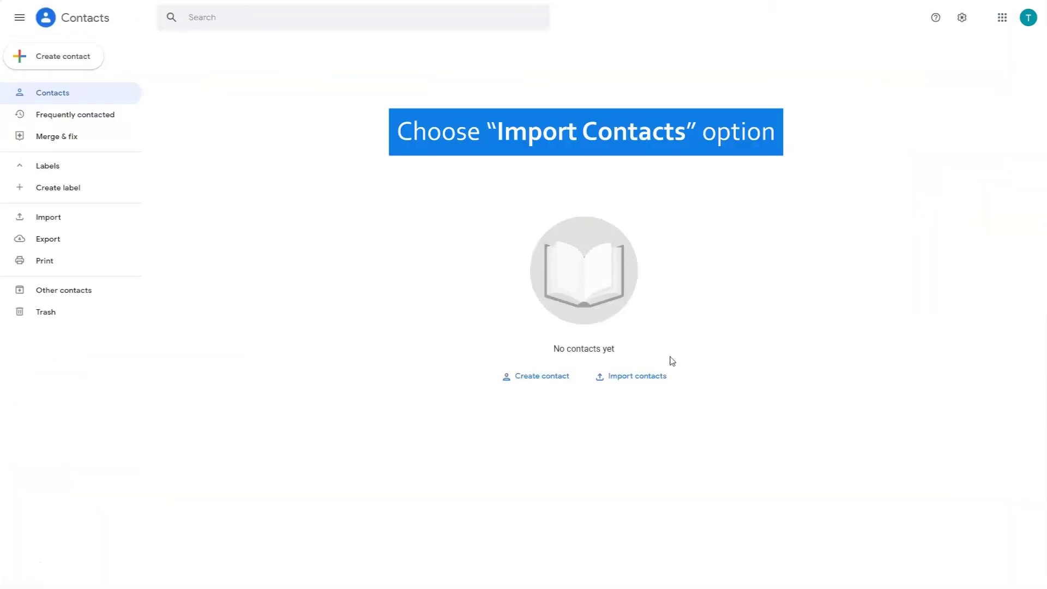
# - Import AllContacts.vcf into Google Contacts, adding the 20 contacts
pyautogui.click(625, 376)
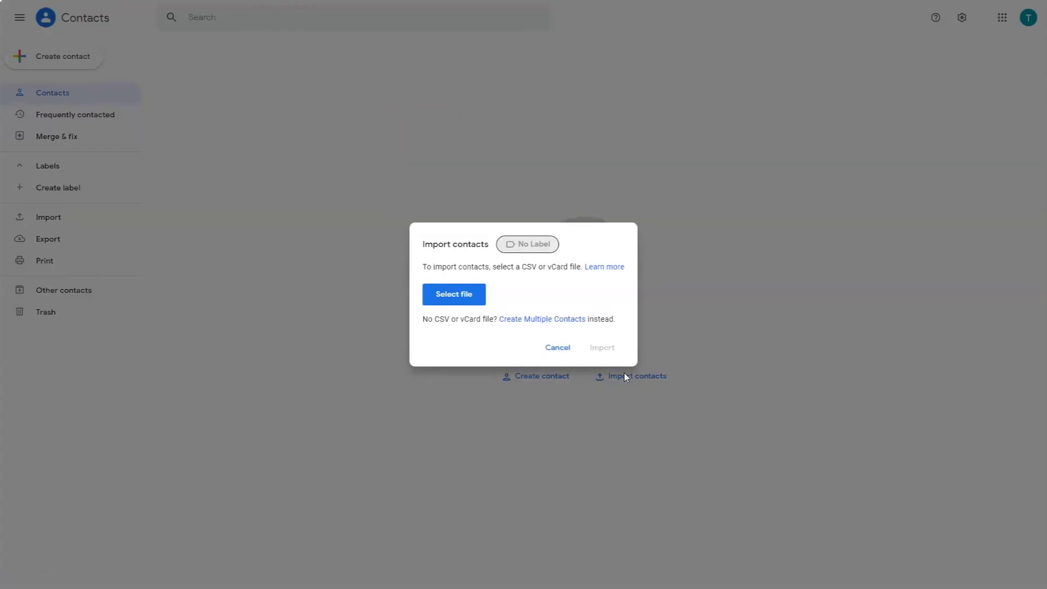
pyautogui.click(459, 296)
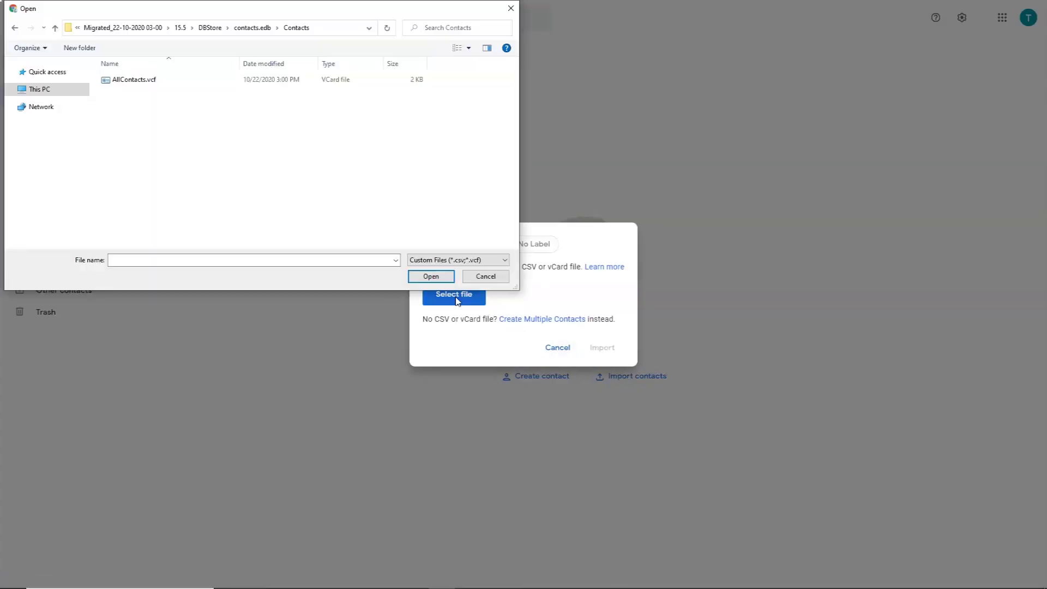
pyautogui.click(133, 81)
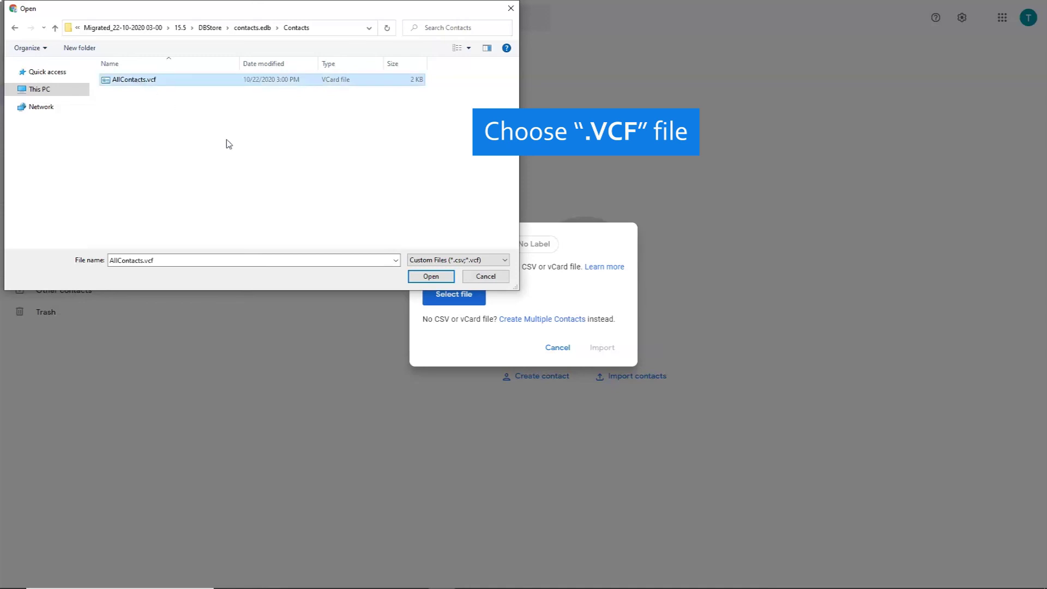
pyautogui.click(434, 277)
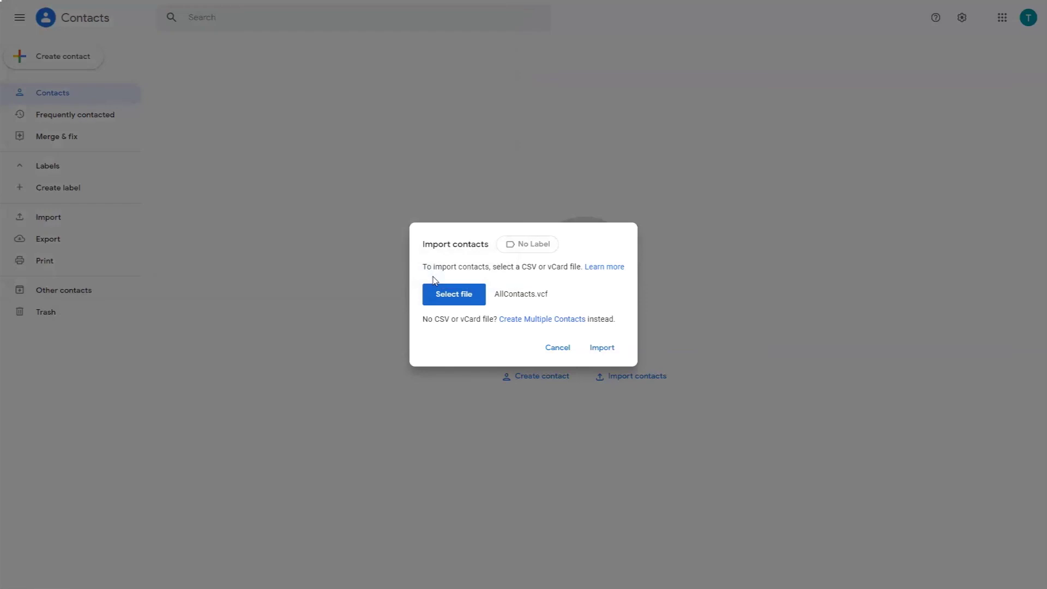
pyautogui.click(598, 351)
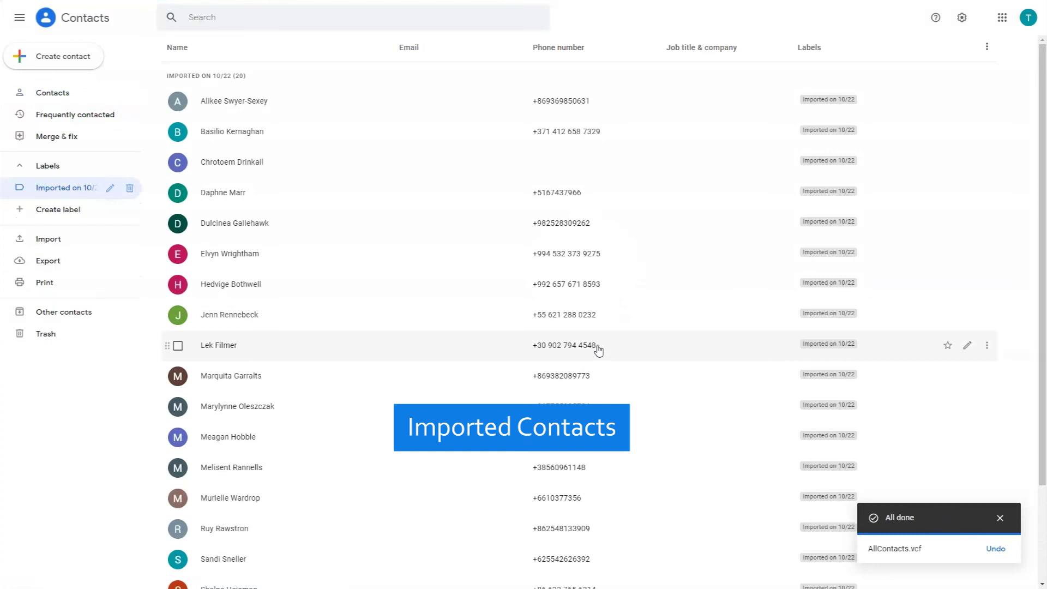
pyautogui.moveTo(1042, 220)
pyautogui.mouseDown()
pyautogui.moveTo(1044, 266)
pyautogui.moveTo(1042, 213)
pyautogui.mouseUp()
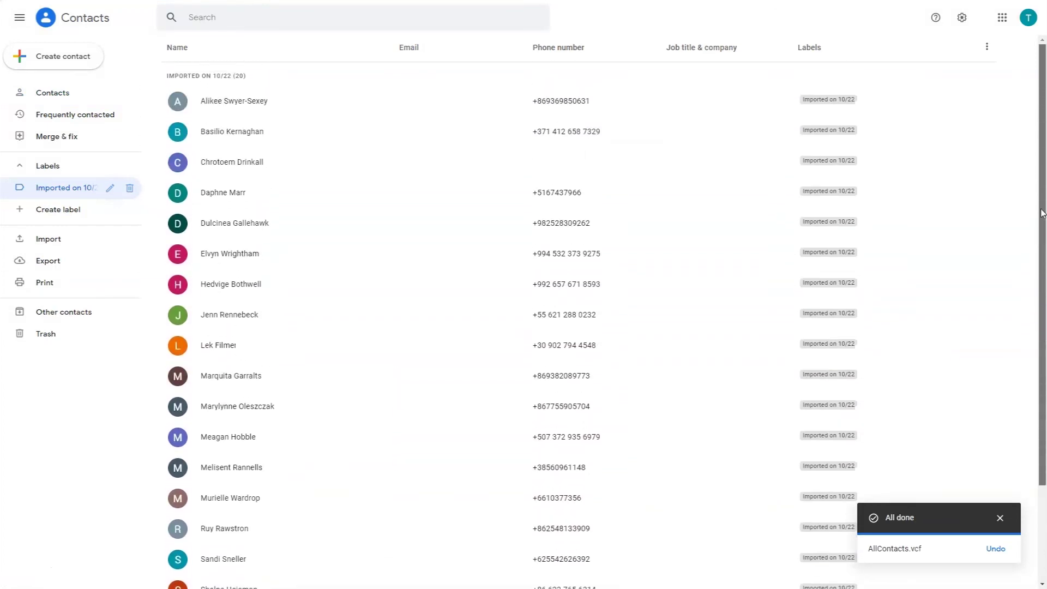